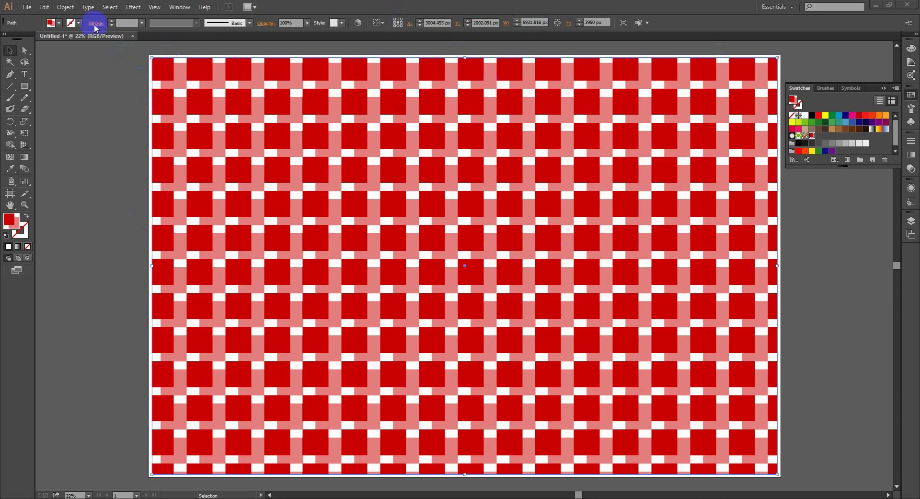
{"action": "left_click", "coordinate": [25, 8]}
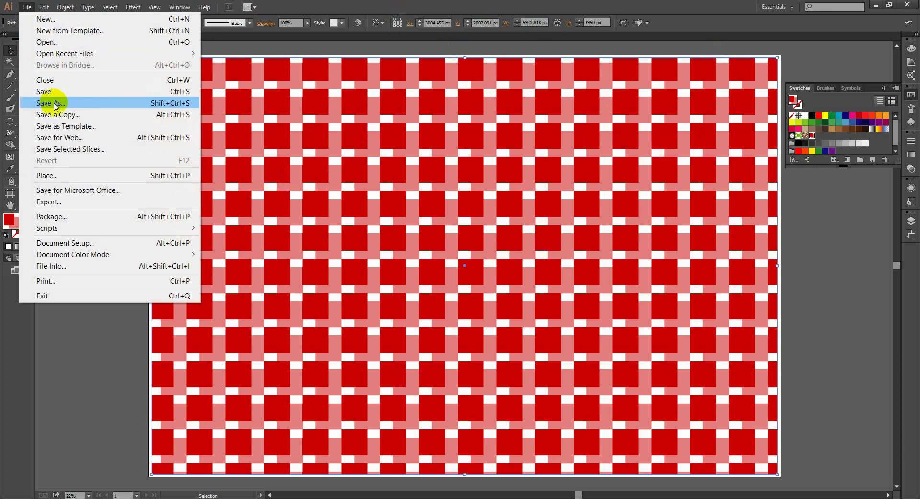
{"action": "left_click", "coordinate": [305, 50]}
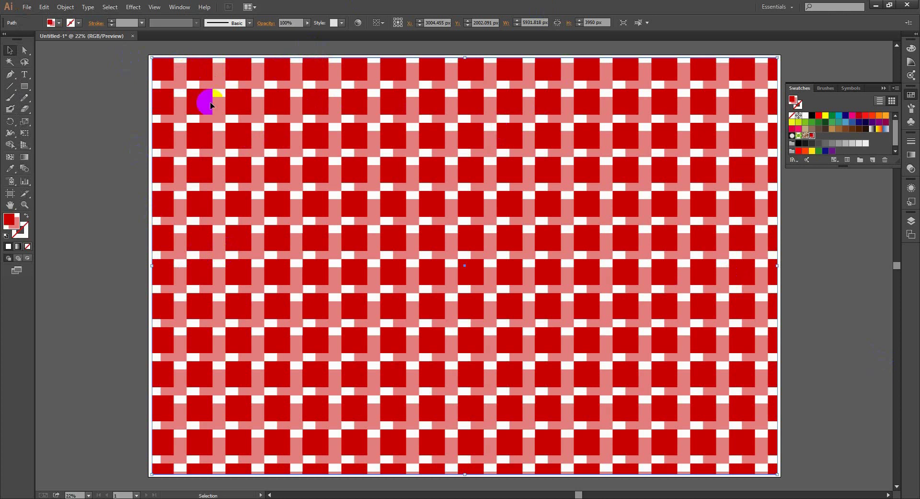
Expand the fill of the selected red checkered pattern rectangle
{"action": "left_click", "coordinate": [65, 7]}
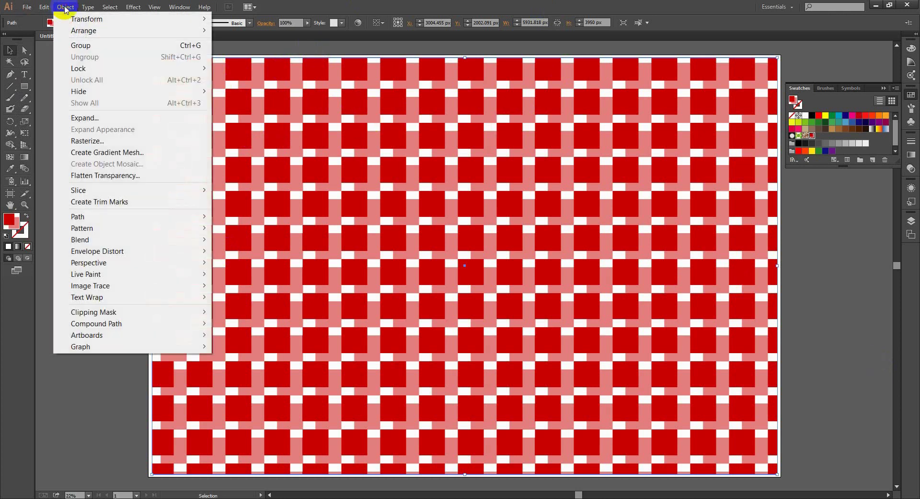
{"action": "left_click", "coordinate": [111, 119]}
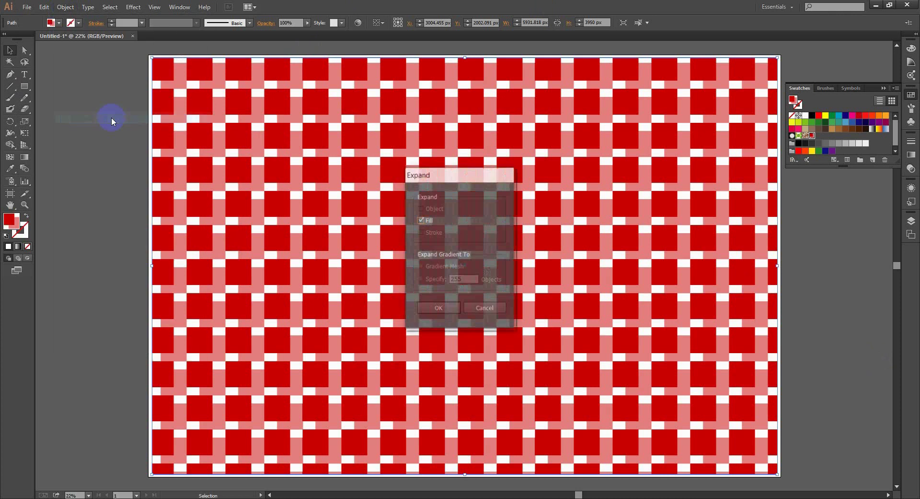
{"action": "left_click", "coordinate": [440, 308]}
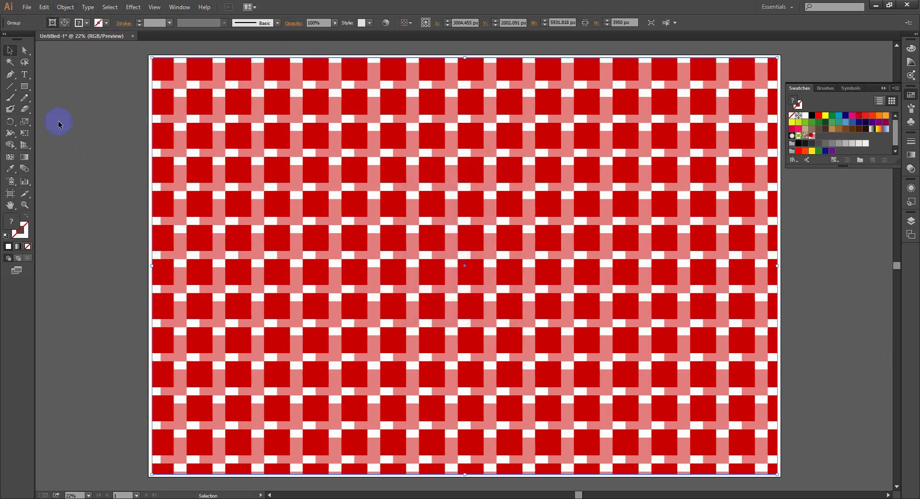
Flatten the transparency of the expanded pattern group with the Medium Resolution preset
{"action": "left_click", "coordinate": [65, 7]}
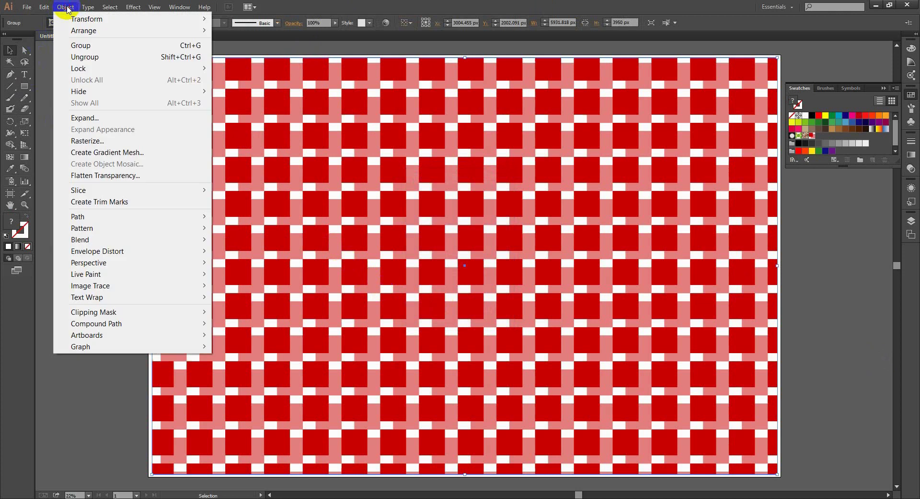
{"action": "left_click", "coordinate": [124, 176]}
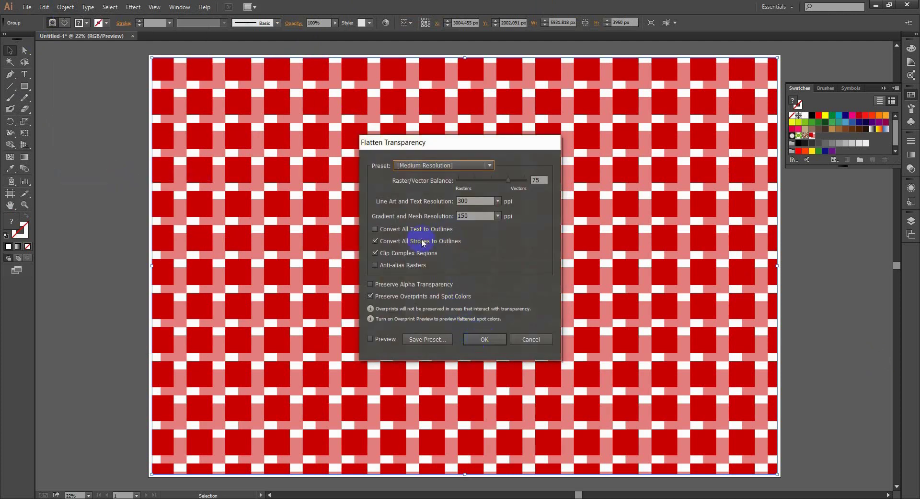
{"action": "left_click", "coordinate": [360, 214]}
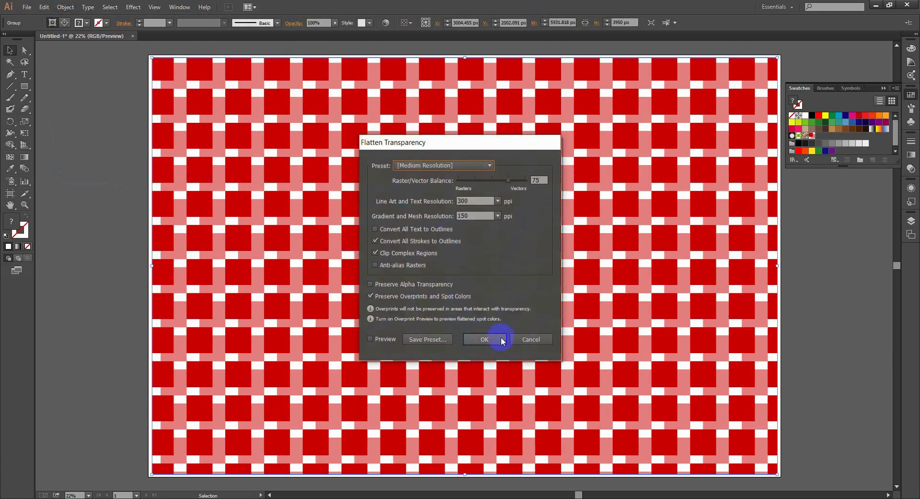
{"action": "left_click", "coordinate": [500, 337]}
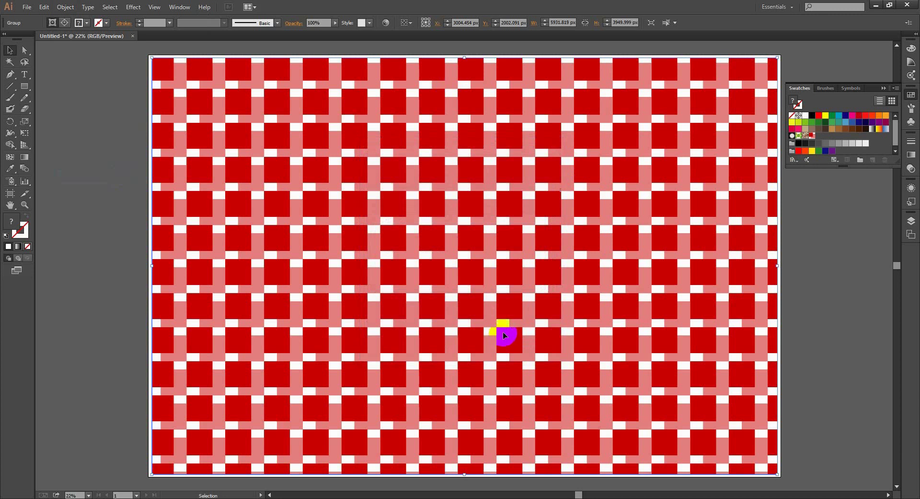
Try to make a compound path from the flattened pattern group
{"action": "left_click", "coordinate": [66, 7]}
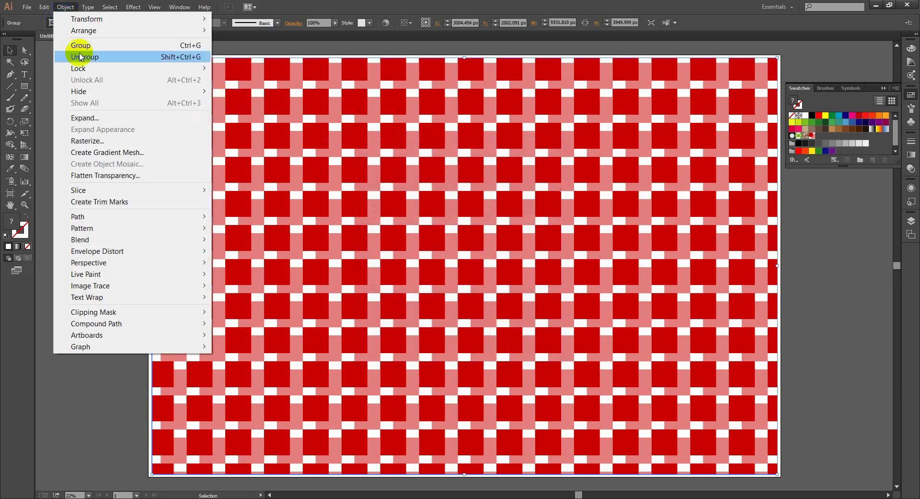
{"action": "mouse_move", "coordinate": [135, 329]}
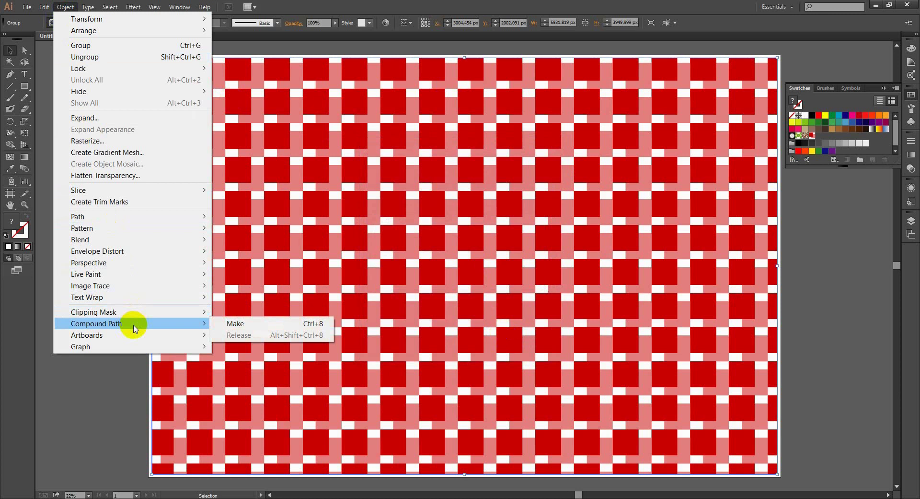
{"action": "left_click", "coordinate": [242, 325]}
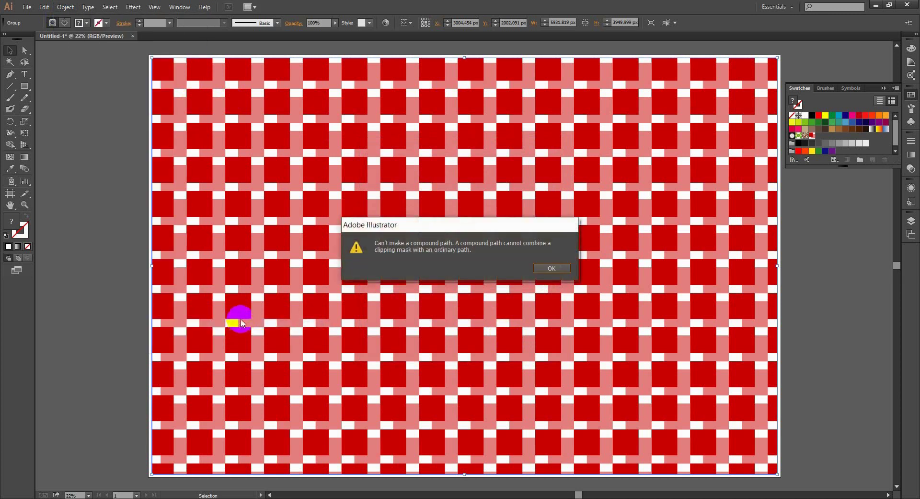
{"action": "left_click", "coordinate": [552, 268]}
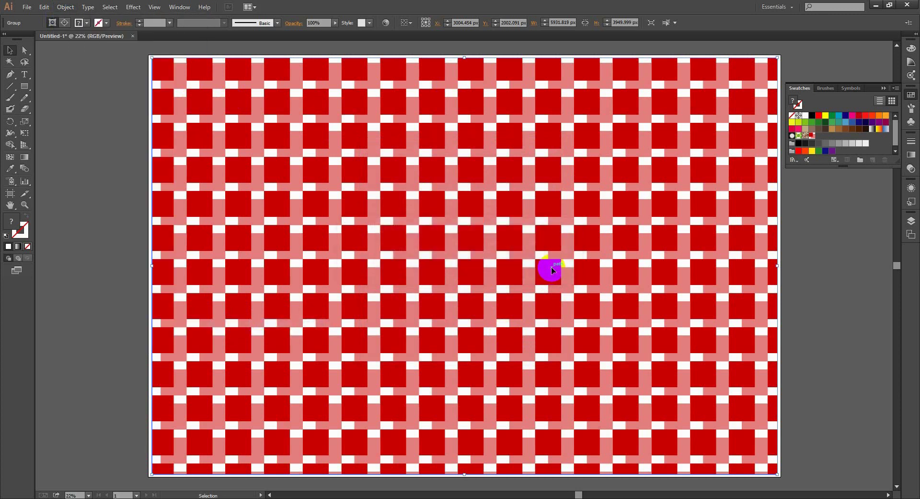
{"action": "left_click", "coordinate": [586, 270]}
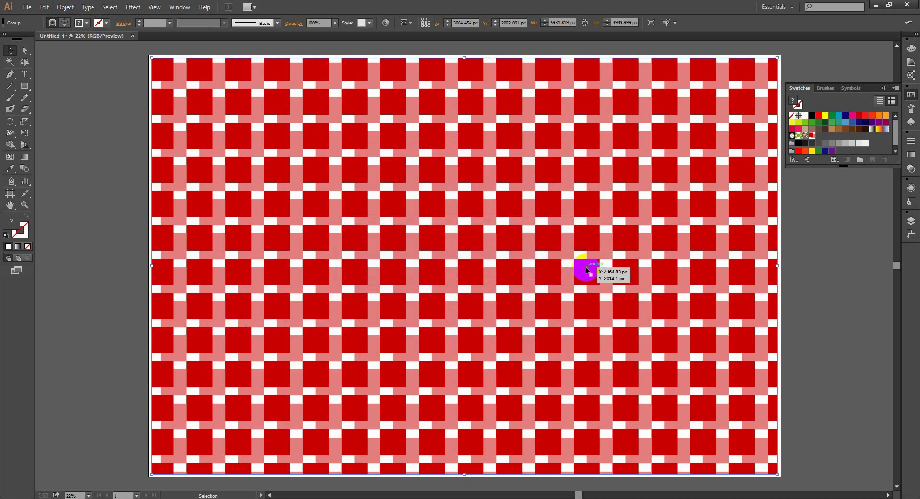
{"action": "left_click", "coordinate": [586, 256]}
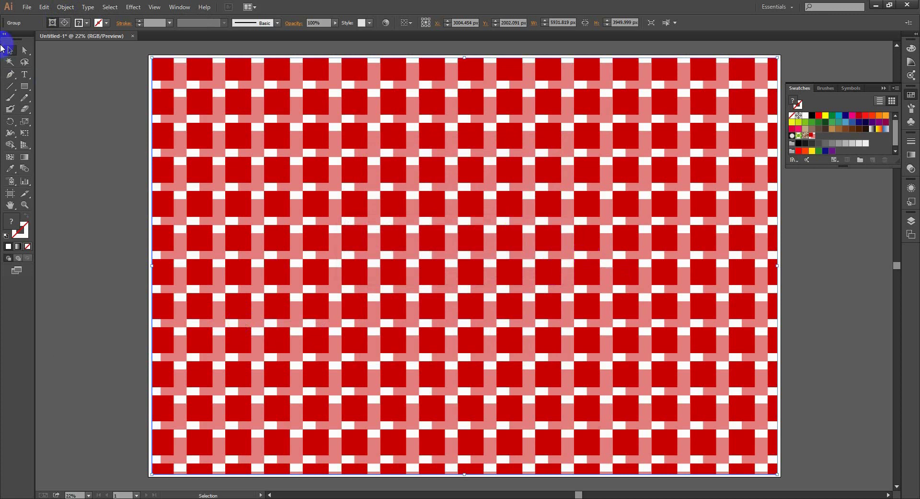
Save the document in the Ai patterns folder as an Illustrator EPS file named "red brick pattern"
{"action": "left_click", "coordinate": [27, 7]}
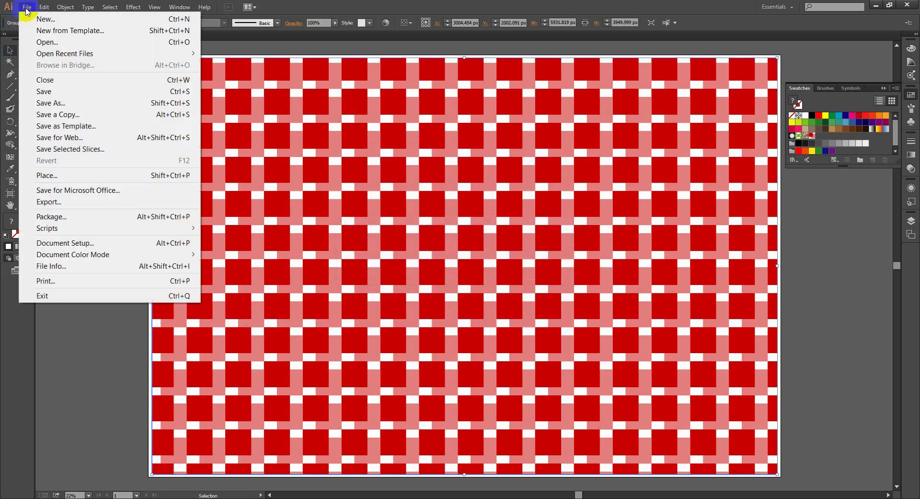
{"action": "left_click", "coordinate": [46, 91]}
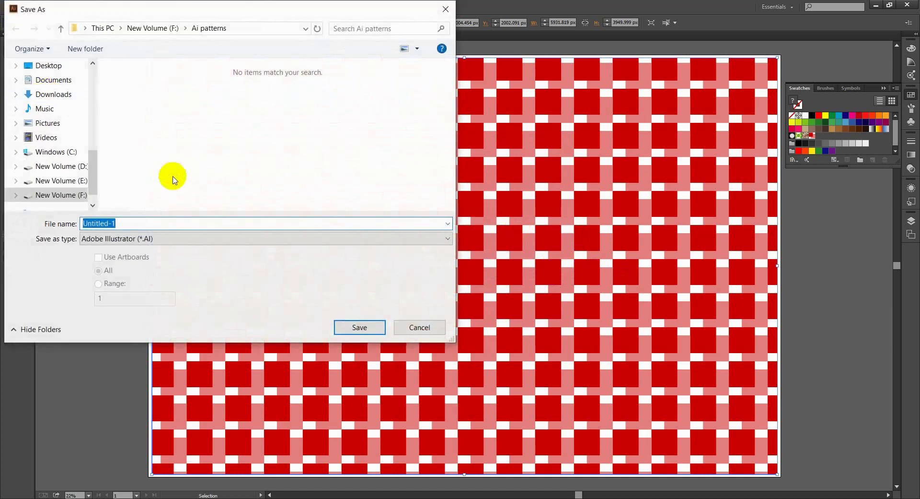
{"action": "left_click", "coordinate": [163, 223]}
{"action": "key", "text": "shift+Left"}
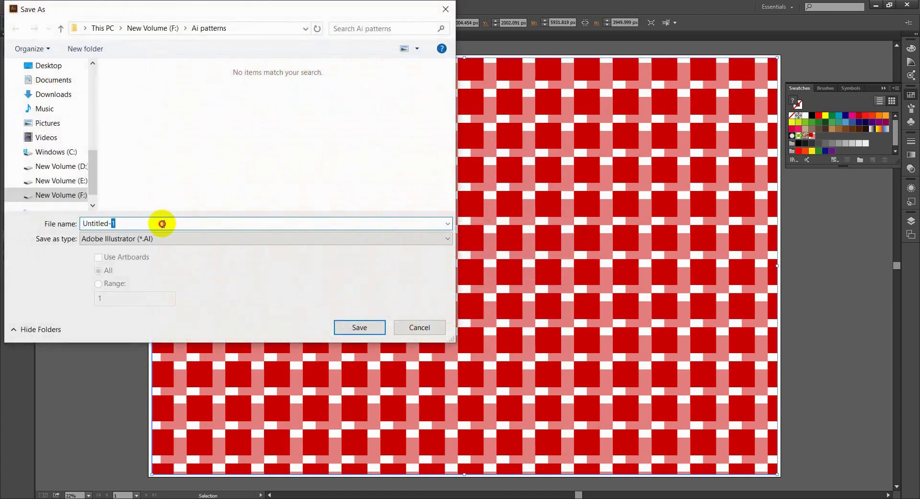
{"action": "left_click_drag", "start_coordinate": [163, 223], "coordinate": [75, 215]}
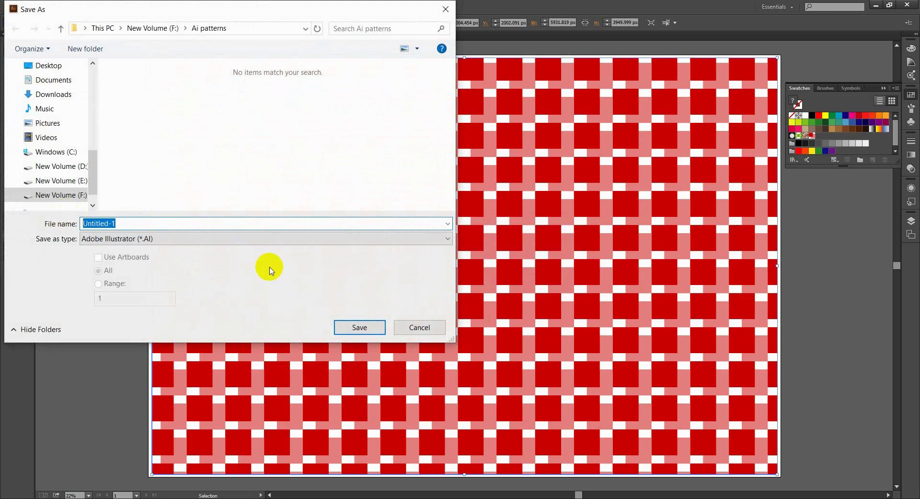
{"action": "type", "text": "red "}
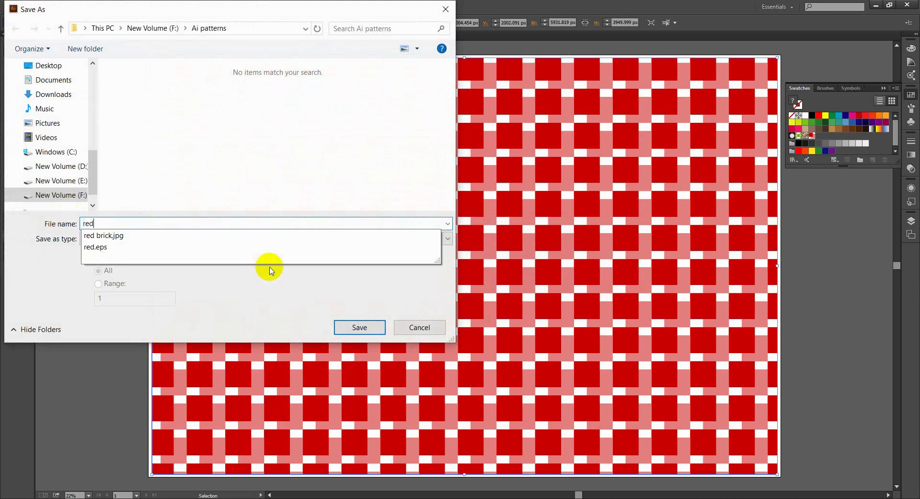
{"action": "type", "text": "brick"}
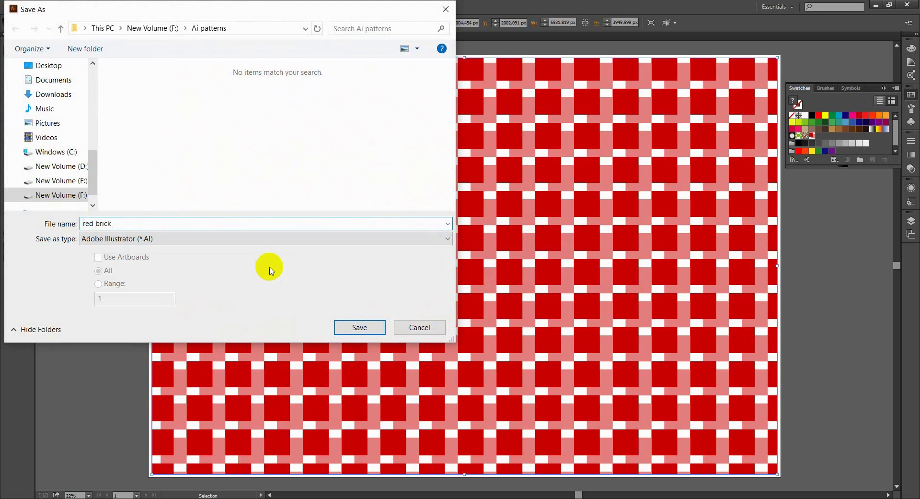
{"action": "type", "text": " pattern"}
{"action": "left_click", "coordinate": [223, 241]}
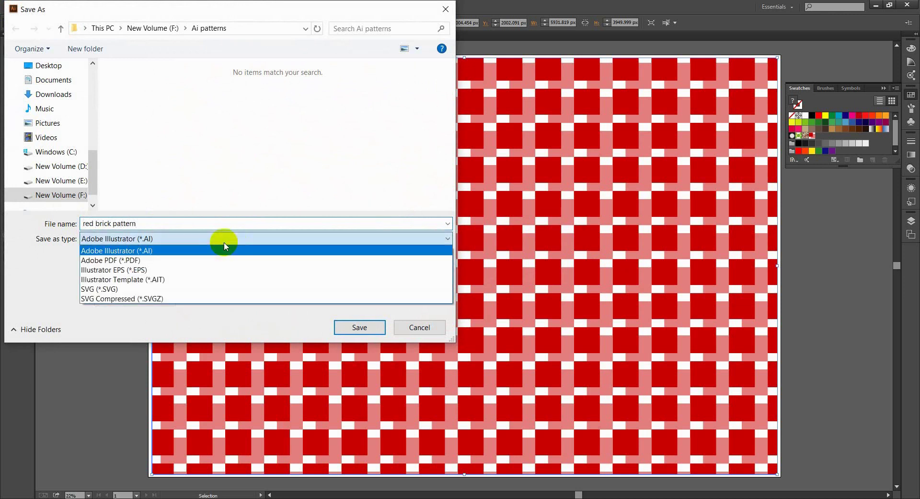
{"action": "left_click", "coordinate": [143, 270]}
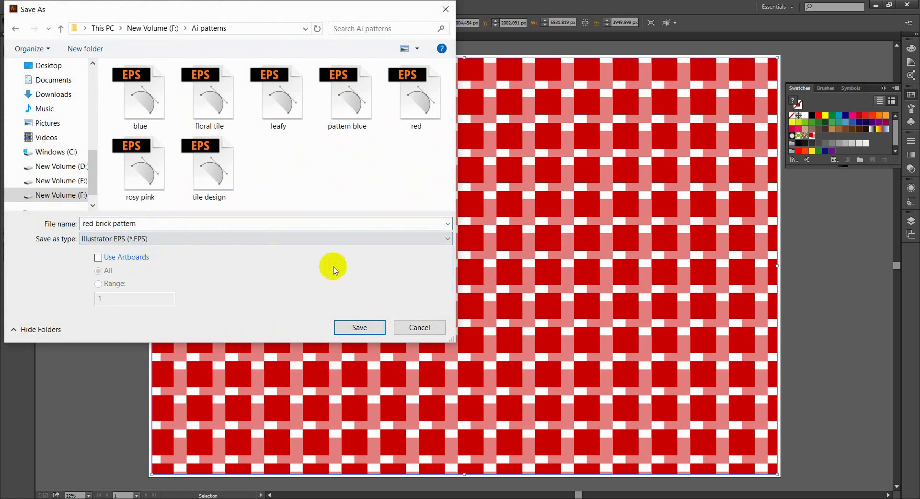
{"action": "left_click", "coordinate": [362, 327]}
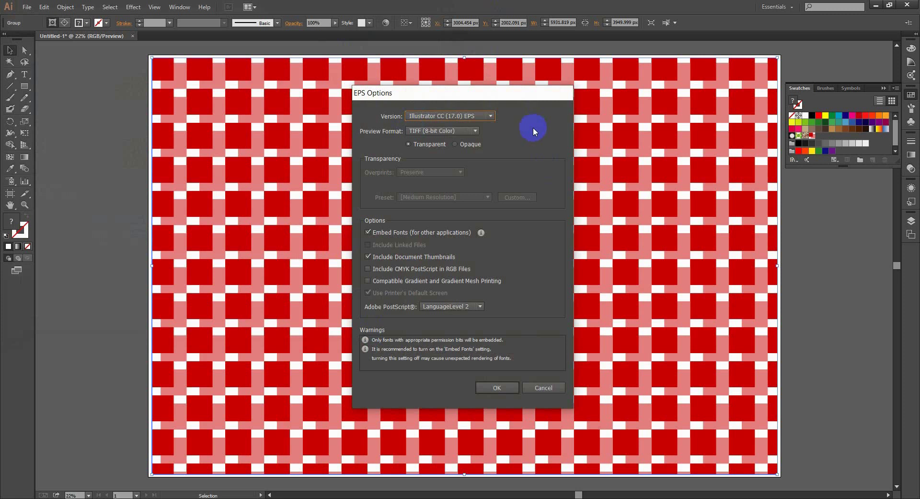
Finish the EPS export with version Illustrator 10 EPS, preview format None, and neither embedded fonts nor document thumbnails
{"action": "left_click", "coordinate": [479, 117]}
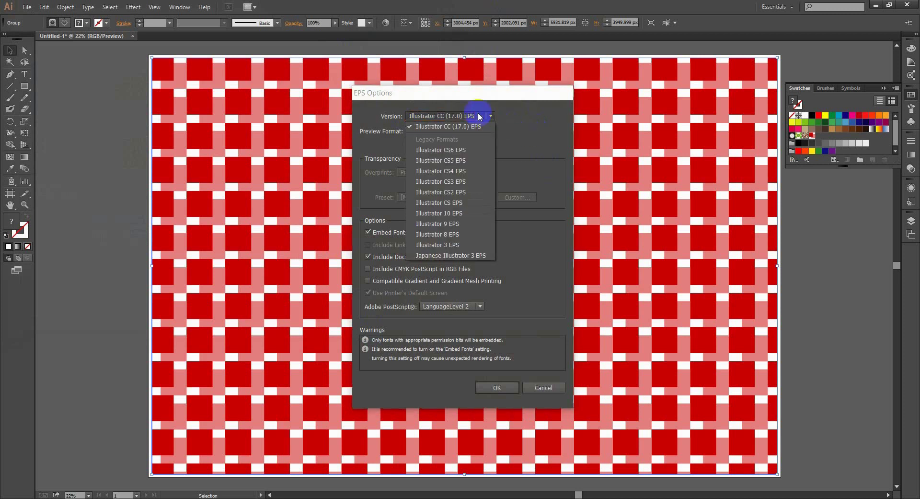
{"action": "left_click", "coordinate": [456, 213]}
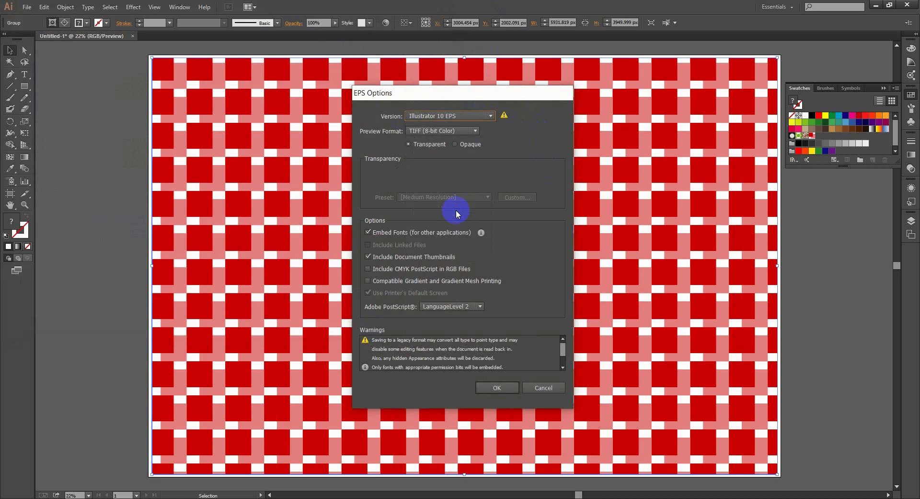
{"action": "left_click", "coordinate": [440, 131]}
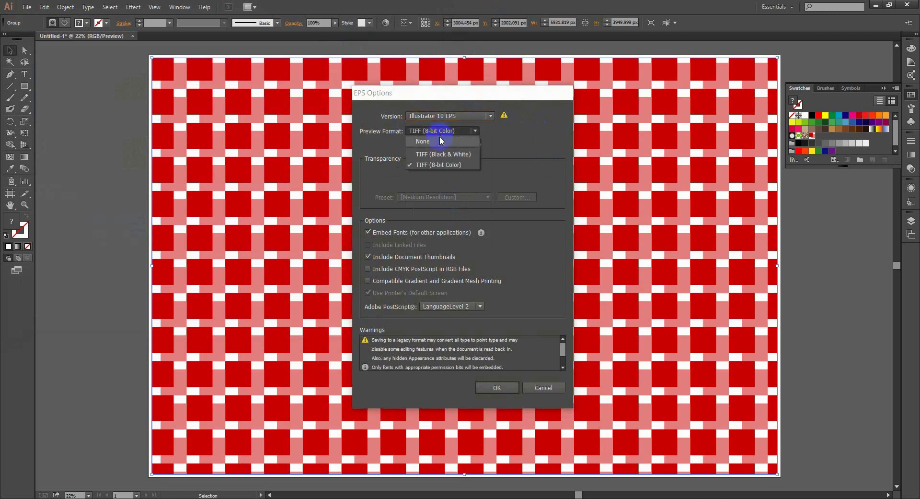
{"action": "left_click", "coordinate": [440, 140]}
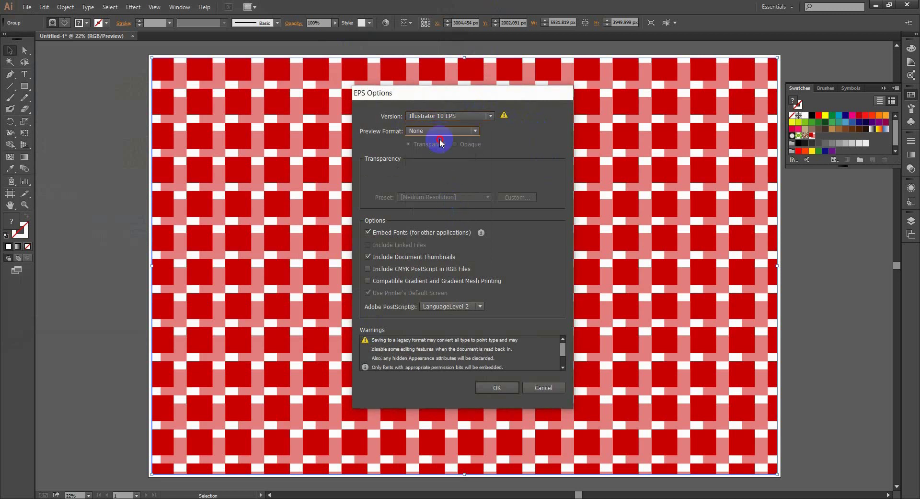
{"action": "left_click", "coordinate": [368, 232]}
{"action": "left_click", "coordinate": [368, 256]}
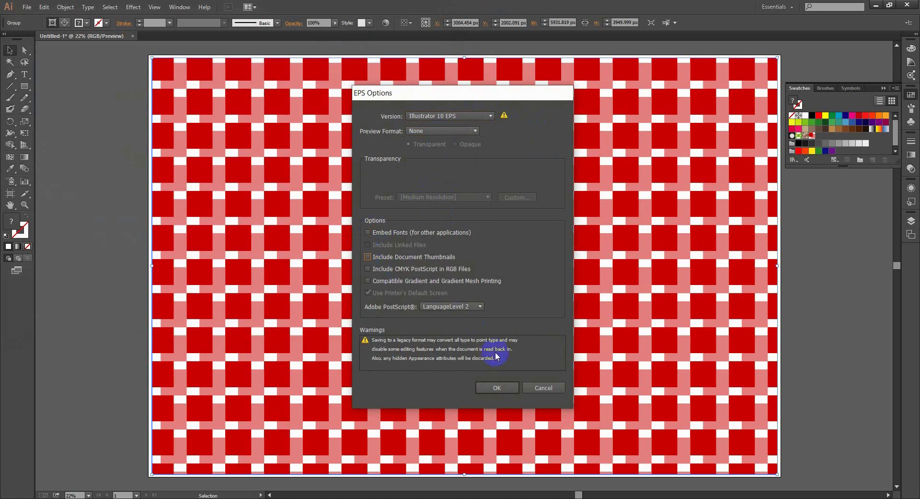
{"action": "left_click", "coordinate": [499, 387]}
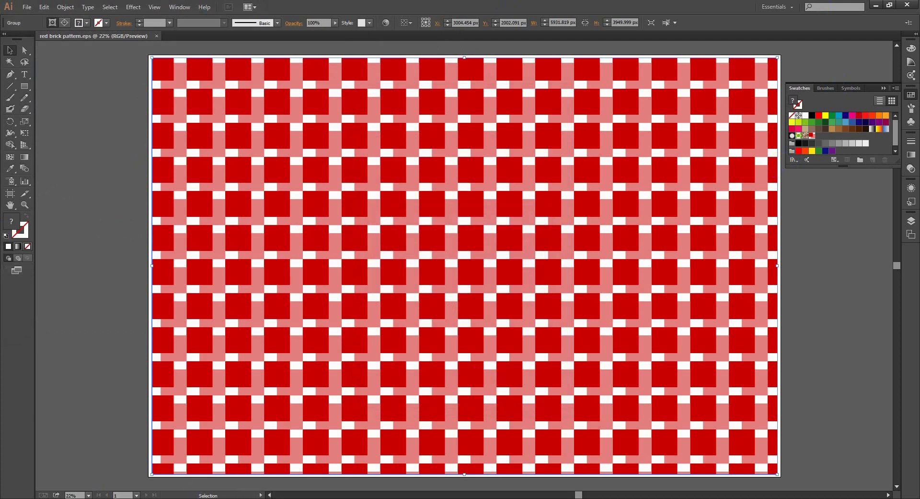
Switch to File Explorer and open the folder location of the recent "red brick pattern" file
{"action": "key", "text": "super+e"}
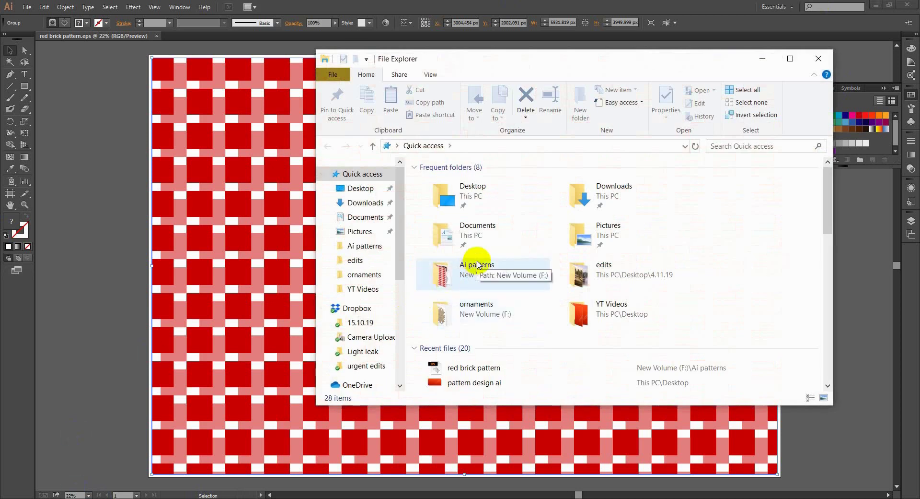
{"action": "right_click", "coordinate": [497, 368]}
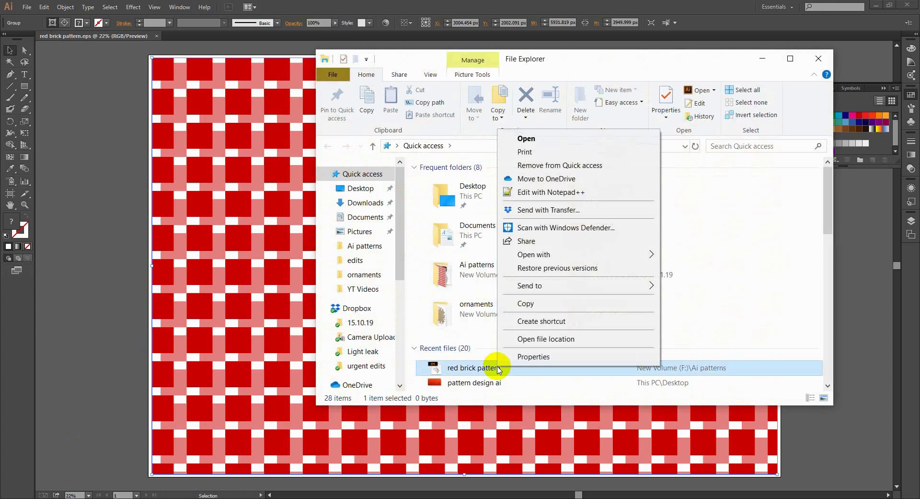
{"action": "left_click", "coordinate": [551, 340]}
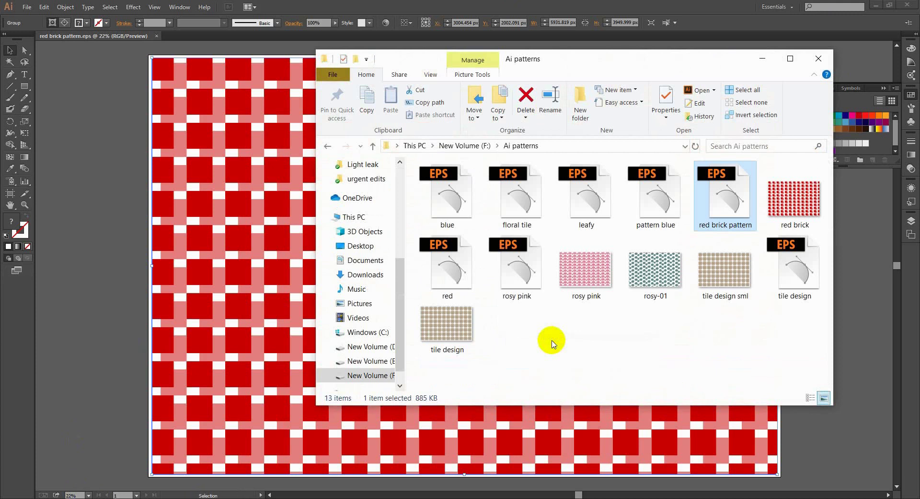